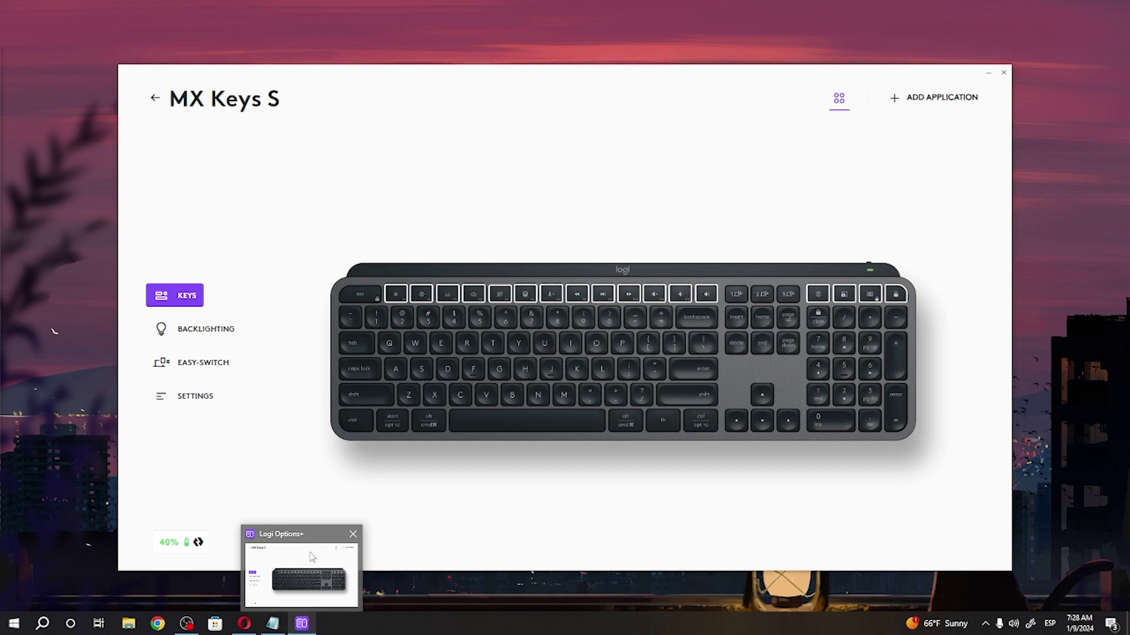
# - Bring Logi Options+ forward and show the MX Keys S settings page with firmware 81.1.15
pyautogui.click(310, 557)
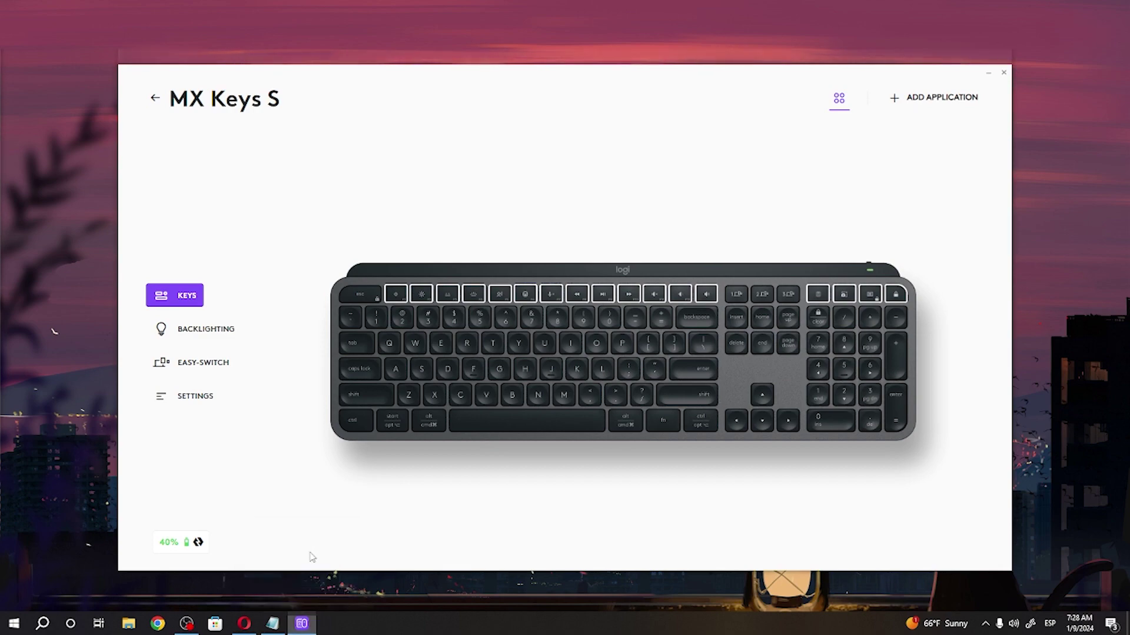
pyautogui.click(197, 398)
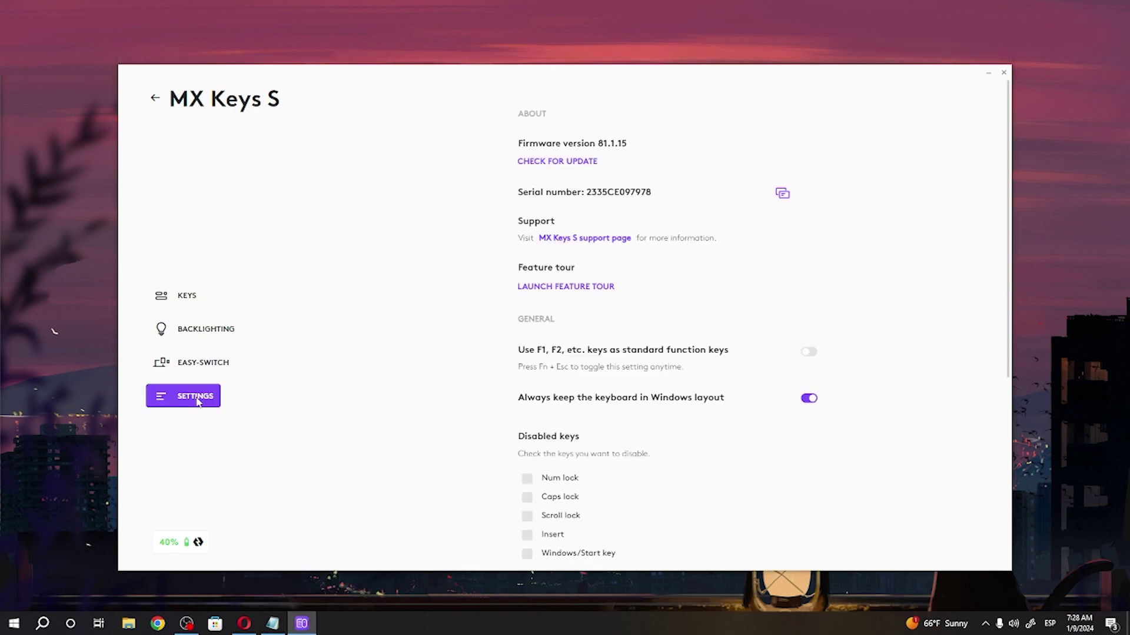
# - Start a firmware update check for the MX Keys S and begin the device search
pyautogui.click(555, 165)
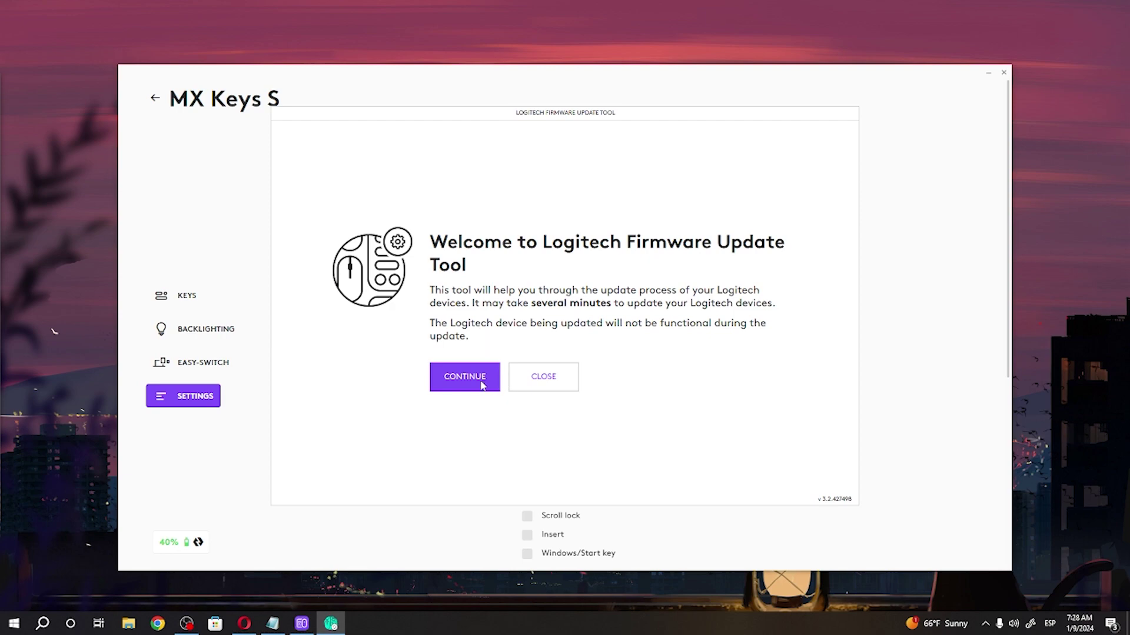
pyautogui.click(474, 386)
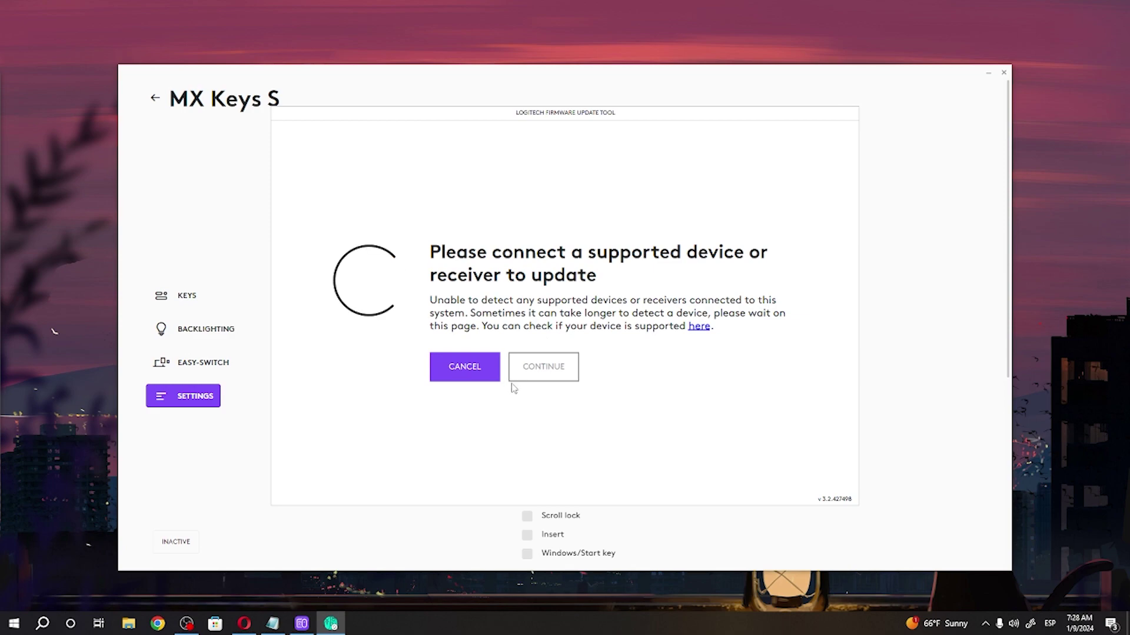
# - Close the Firmware Update Tool, relaunch the update check, and close it again
pyautogui.click(484, 381)
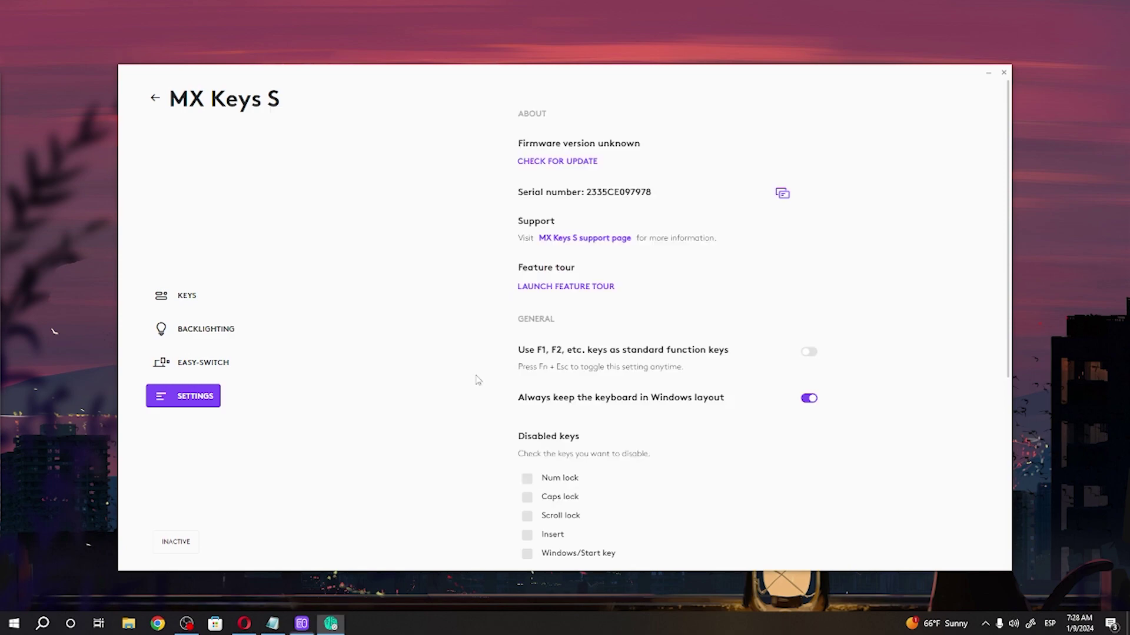
pyautogui.click(554, 167)
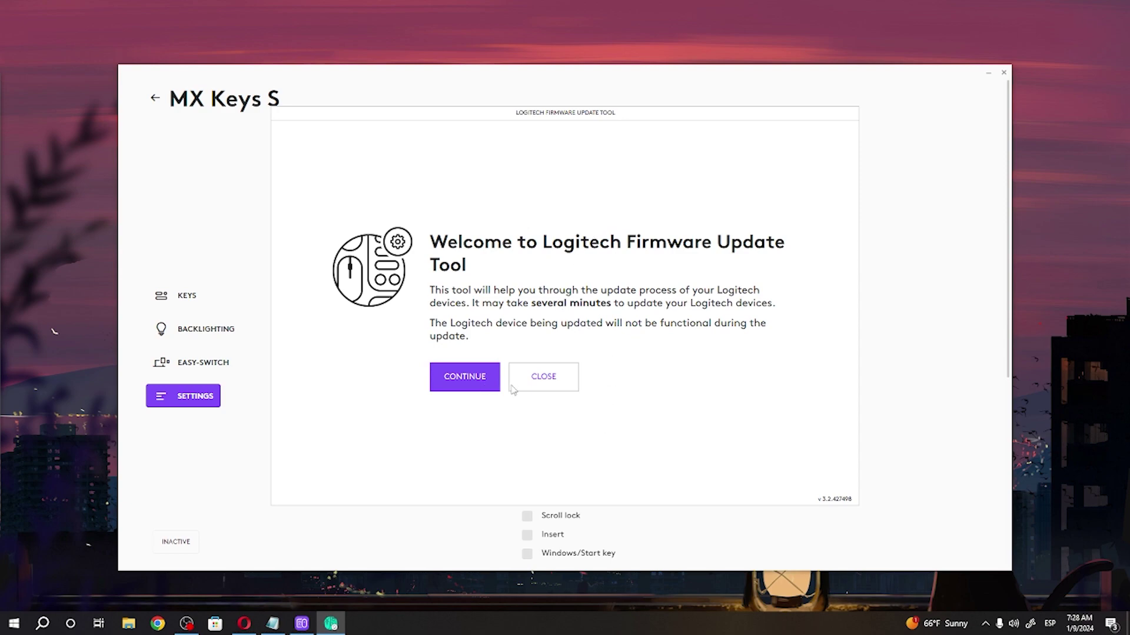
pyautogui.click(513, 386)
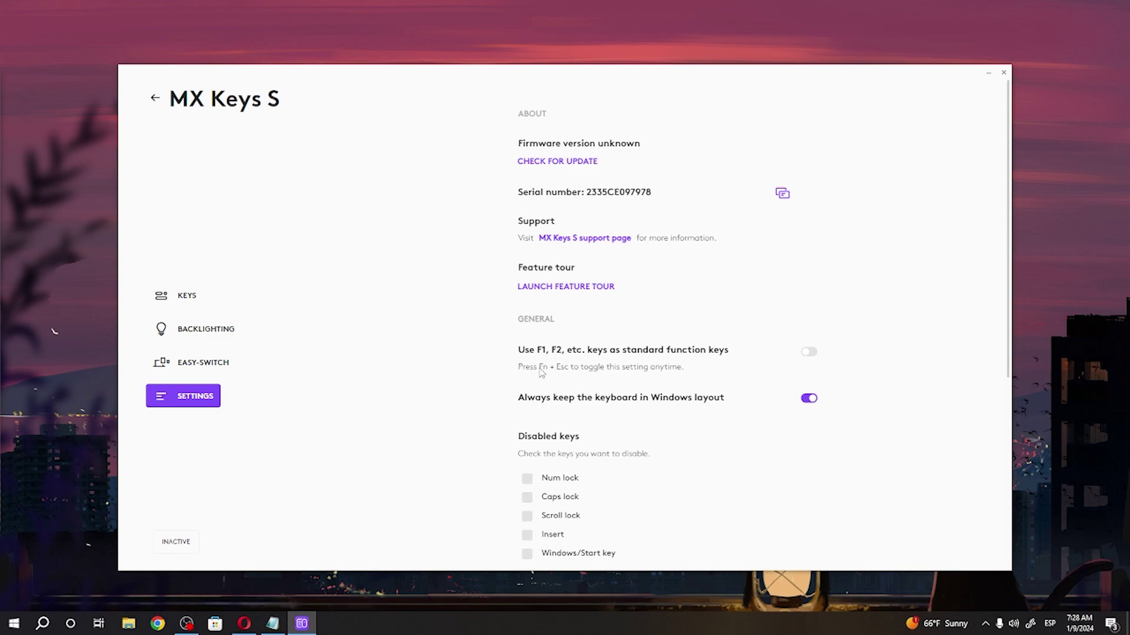
# - Run the update check once more, start the device search, then cancel and close the tool
pyautogui.click(589, 164)
pyautogui.click(463, 387)
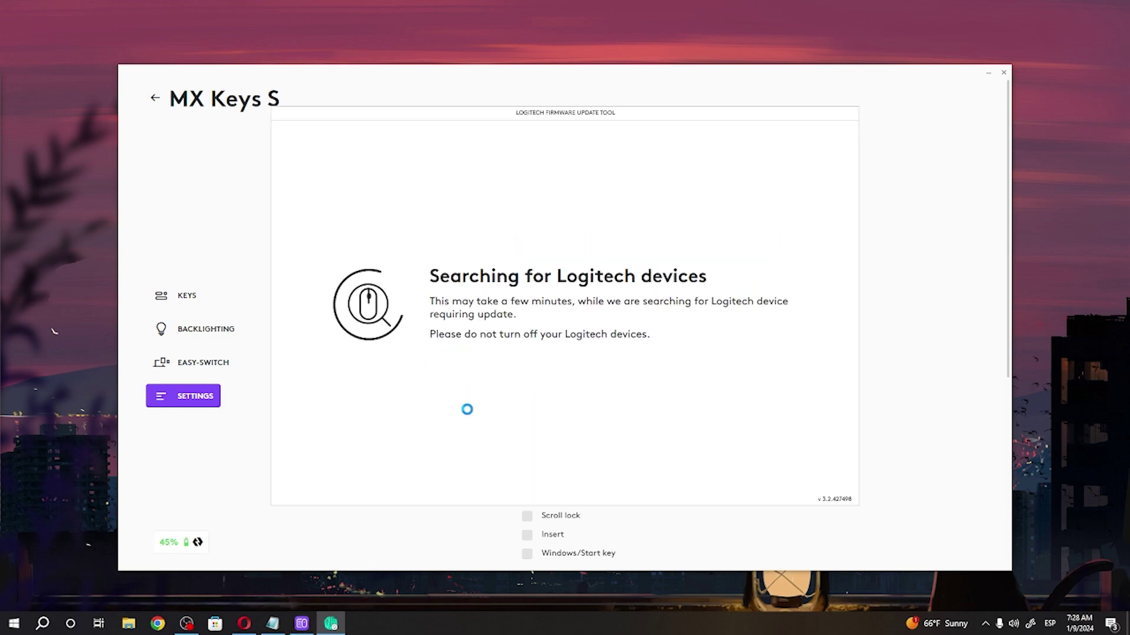
pyautogui.click(469, 361)
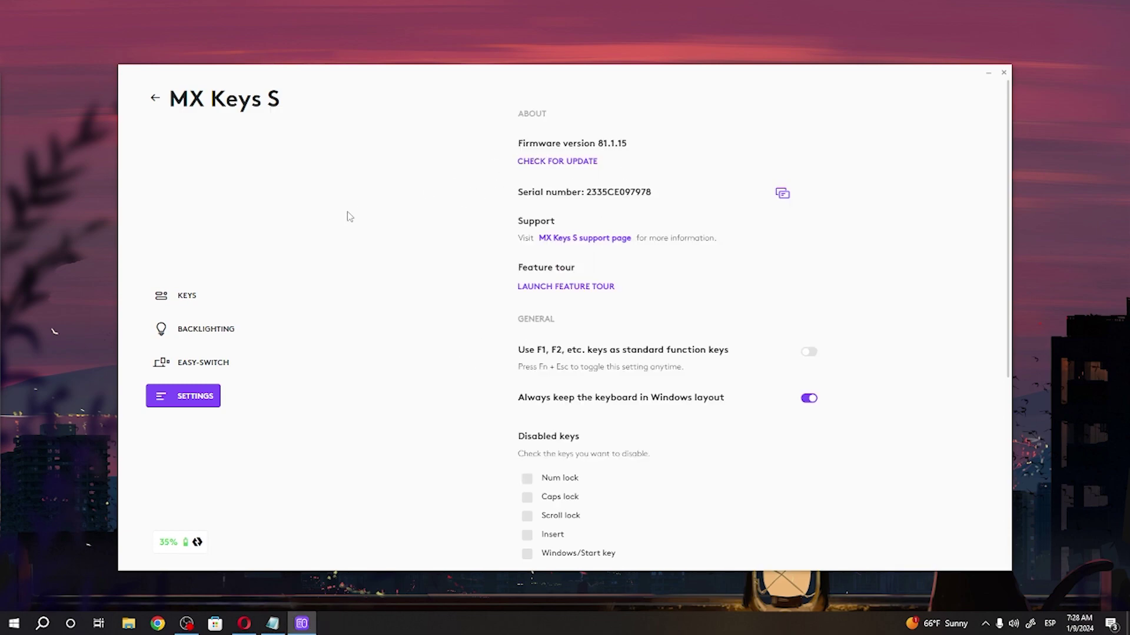
pyautogui.click(187, 296)
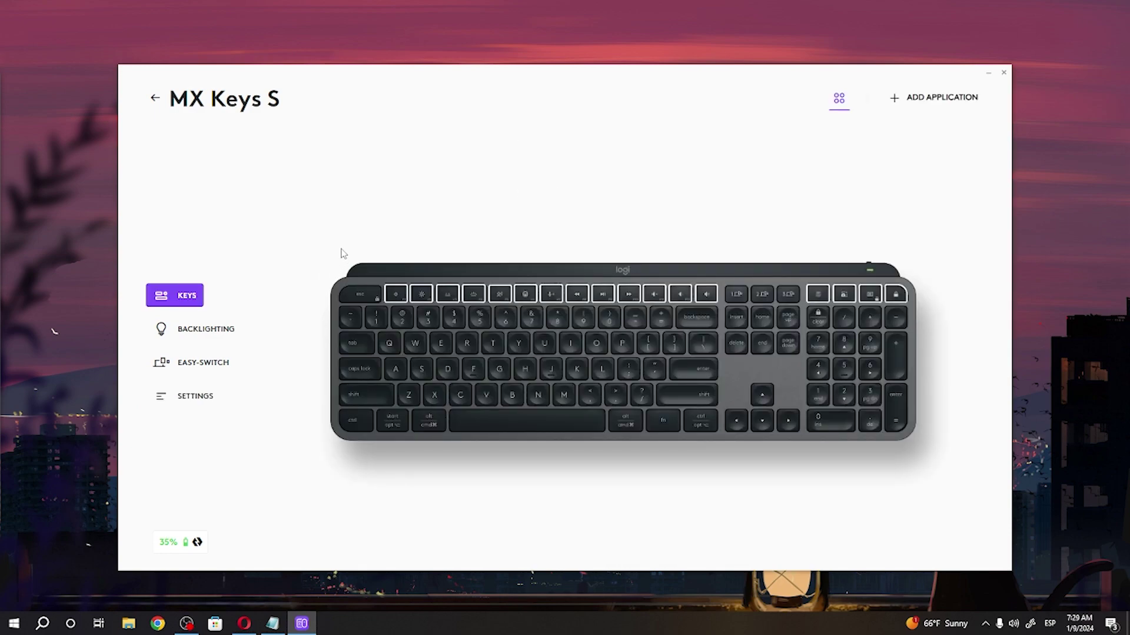
pyautogui.click(186, 397)
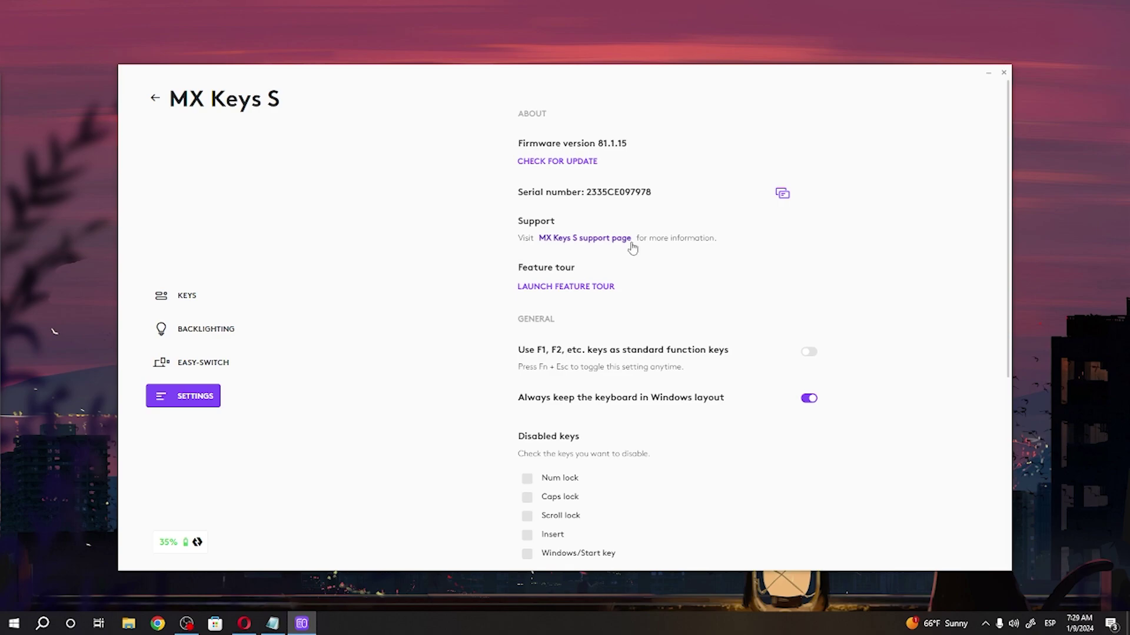
pyautogui.scroll(-2, 782, 209)
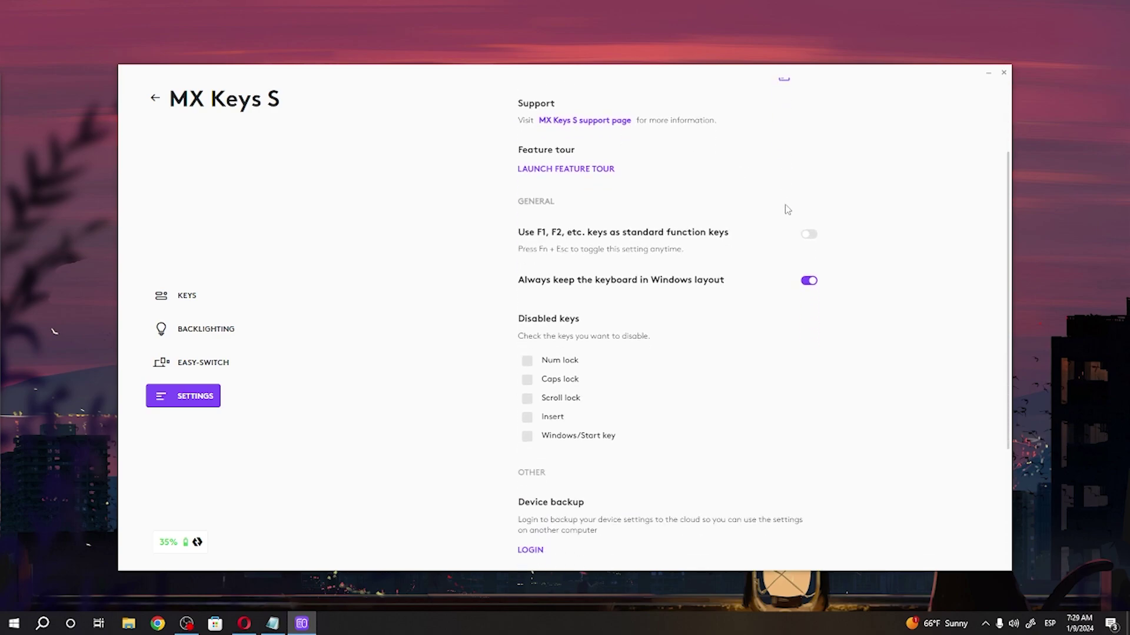
pyautogui.scroll(2, 784, 209)
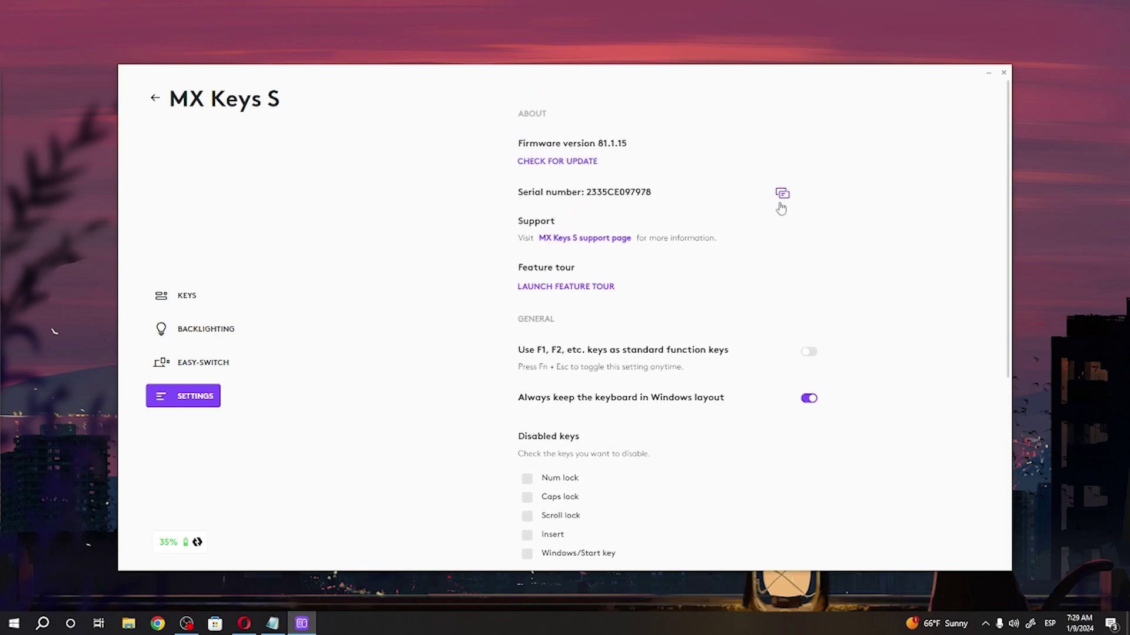